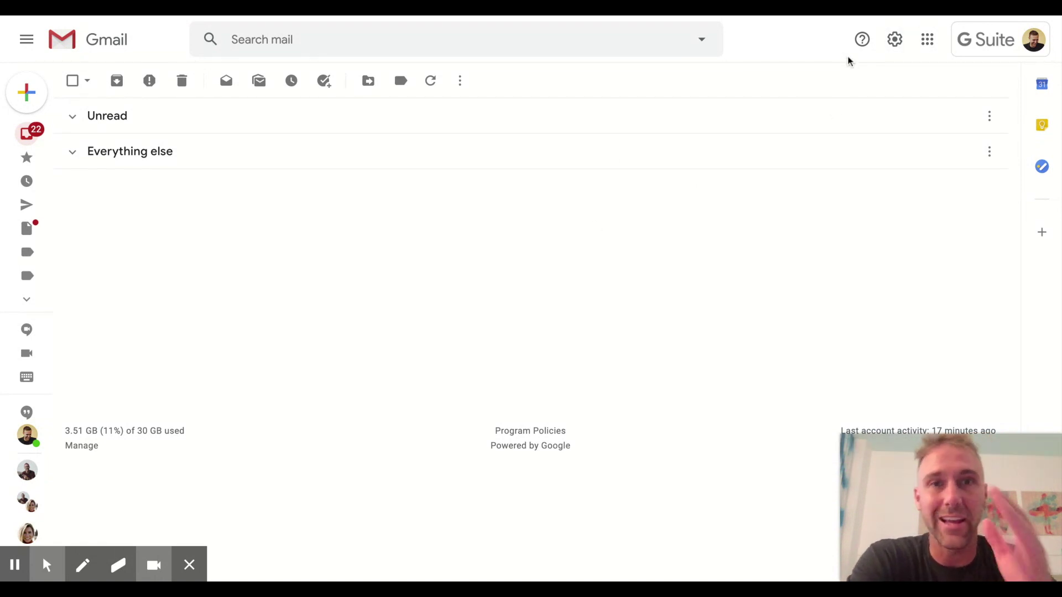
Enable Templates in Gmail's Advanced settings and save the changes
left_click(895, 41)
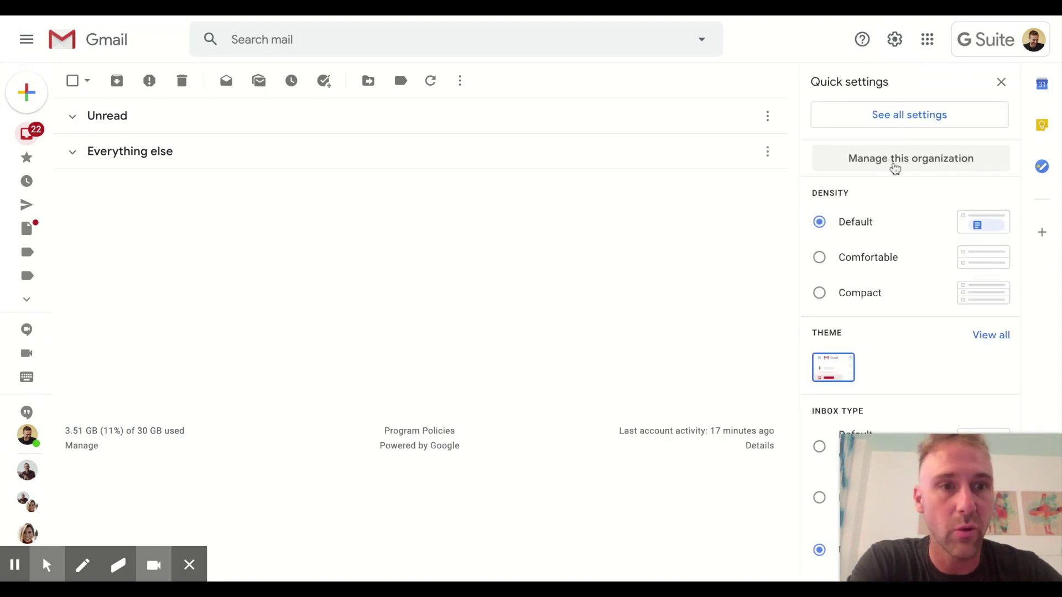
left_click(917, 124)
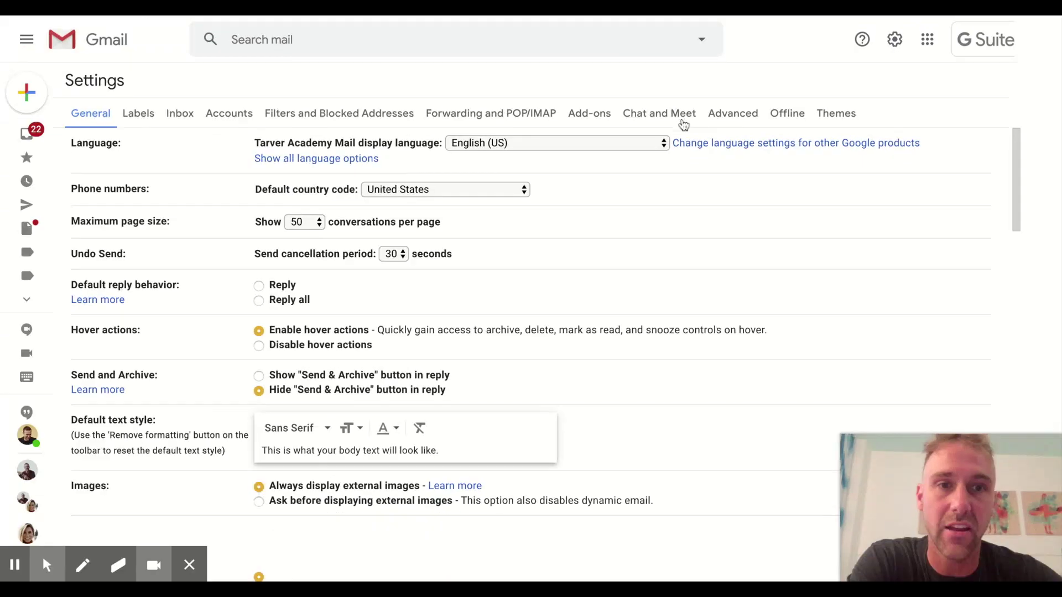
left_click(732, 117)
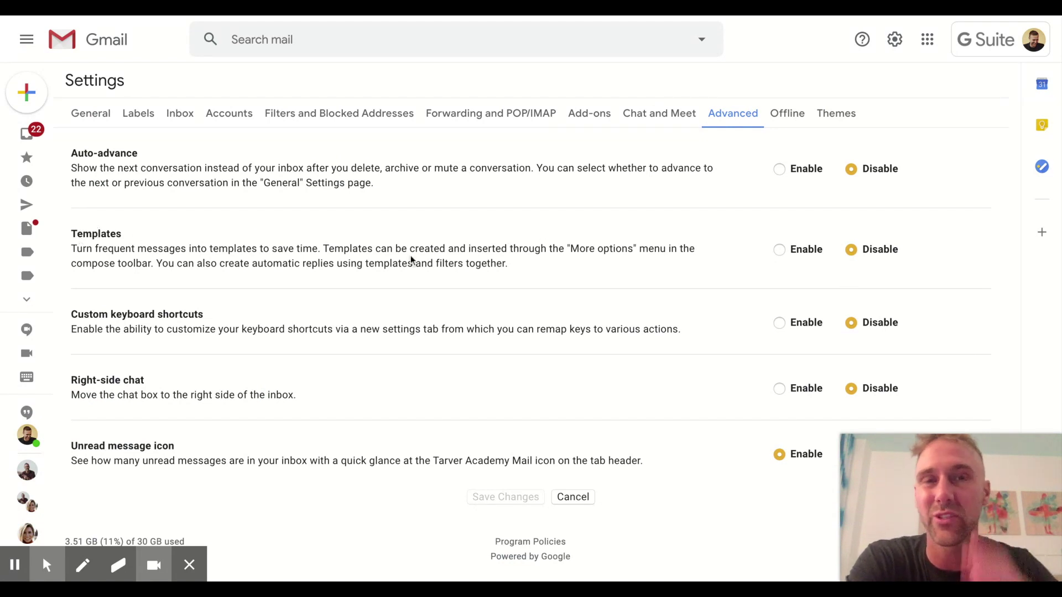
left_click(780, 249)
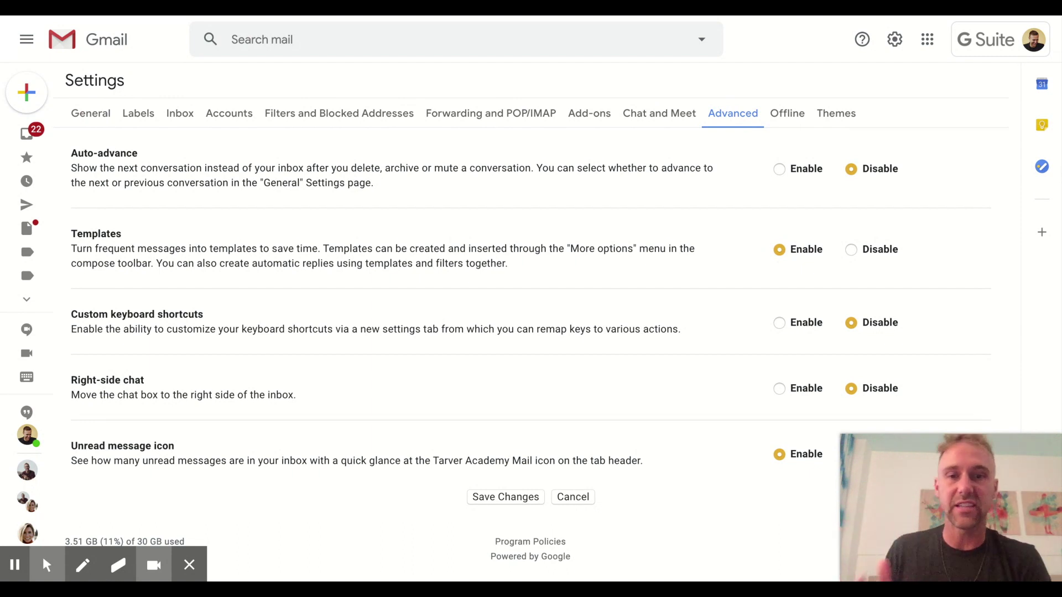
left_click(496, 497)
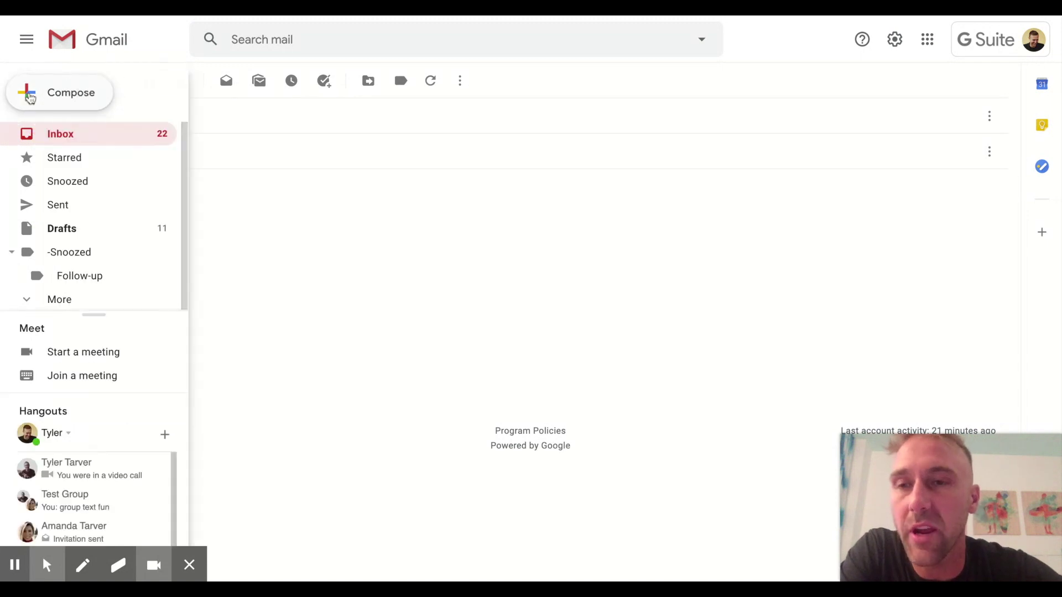
Open a full-size new message with the subject 'Student Discipline Issue'
left_click(48, 94)
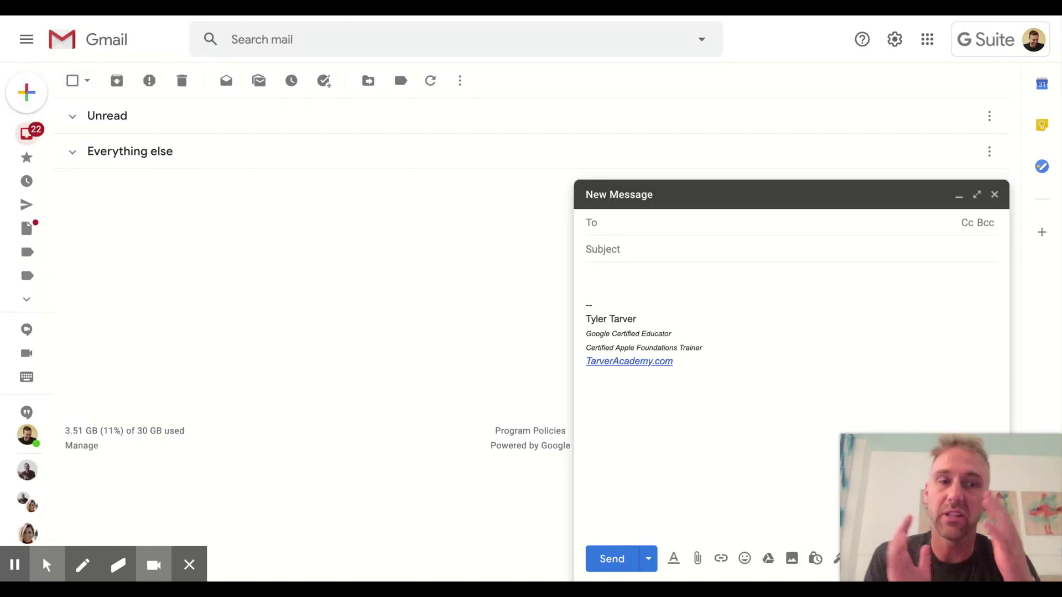
left_click(976, 195)
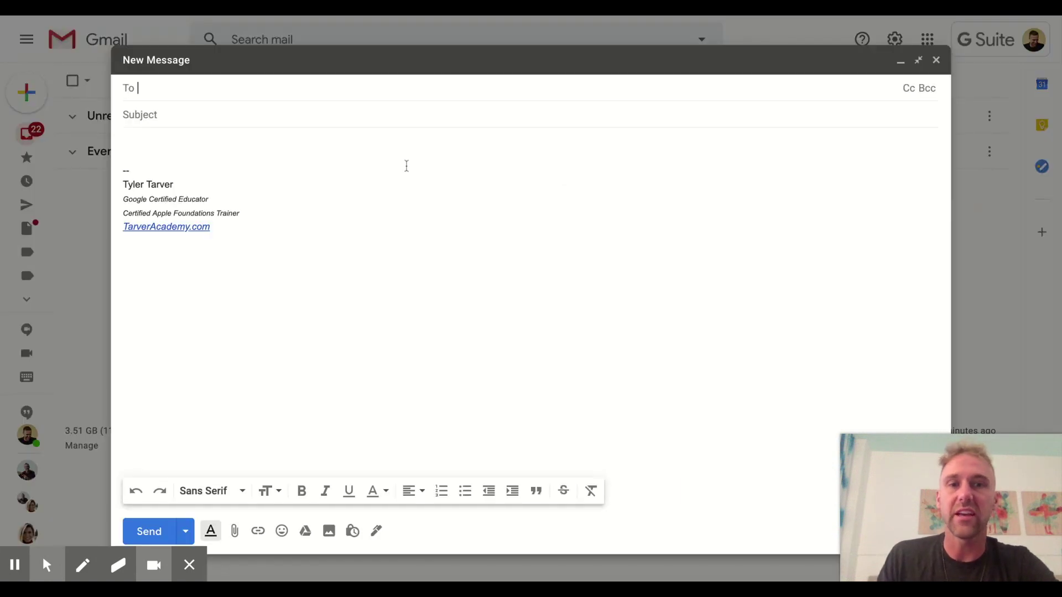
left_click(300, 146)
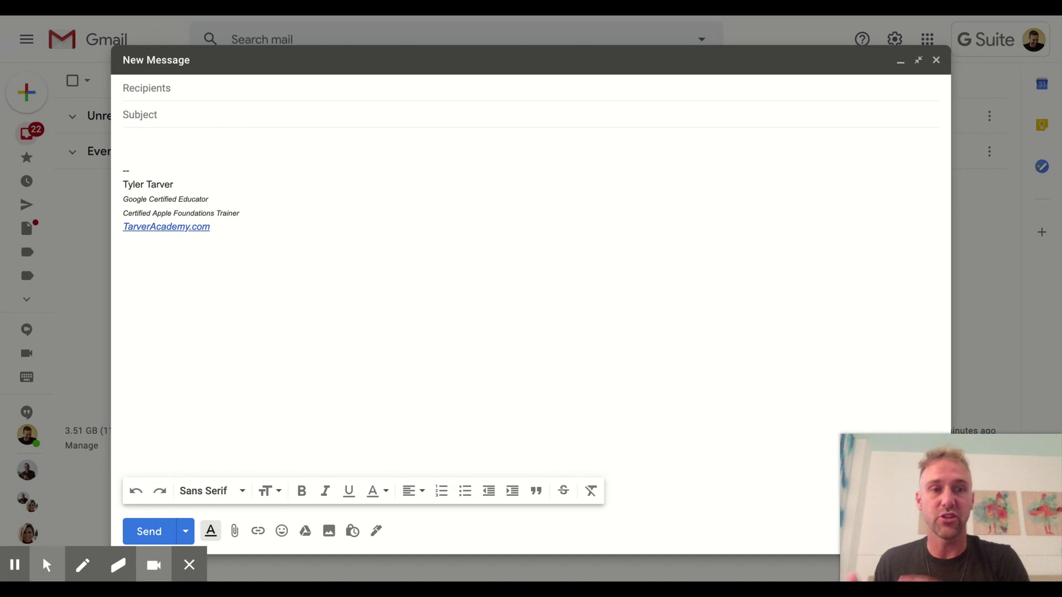
left_click(140, 115)
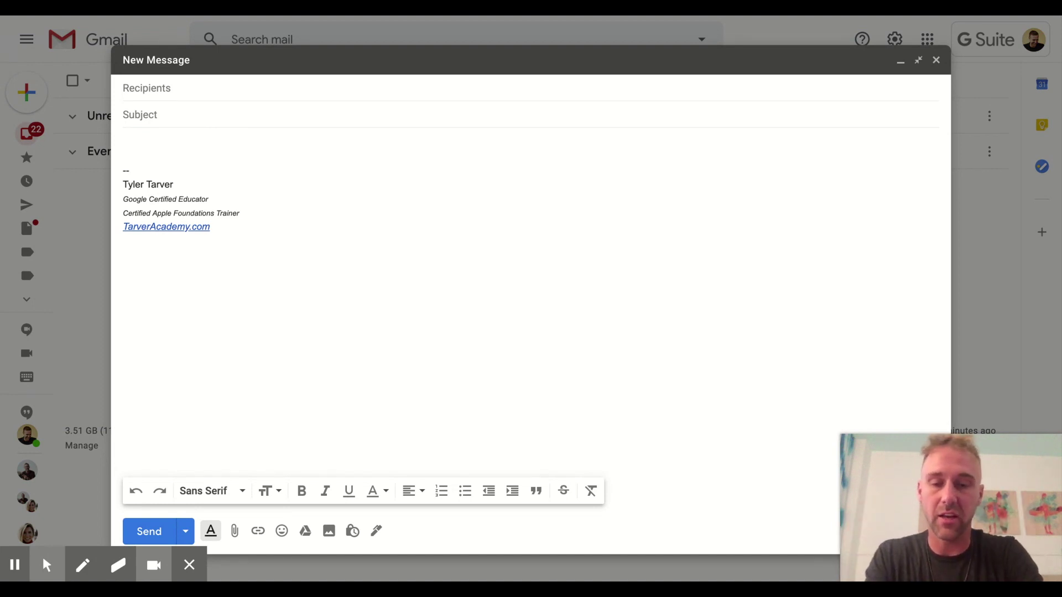
type("S")
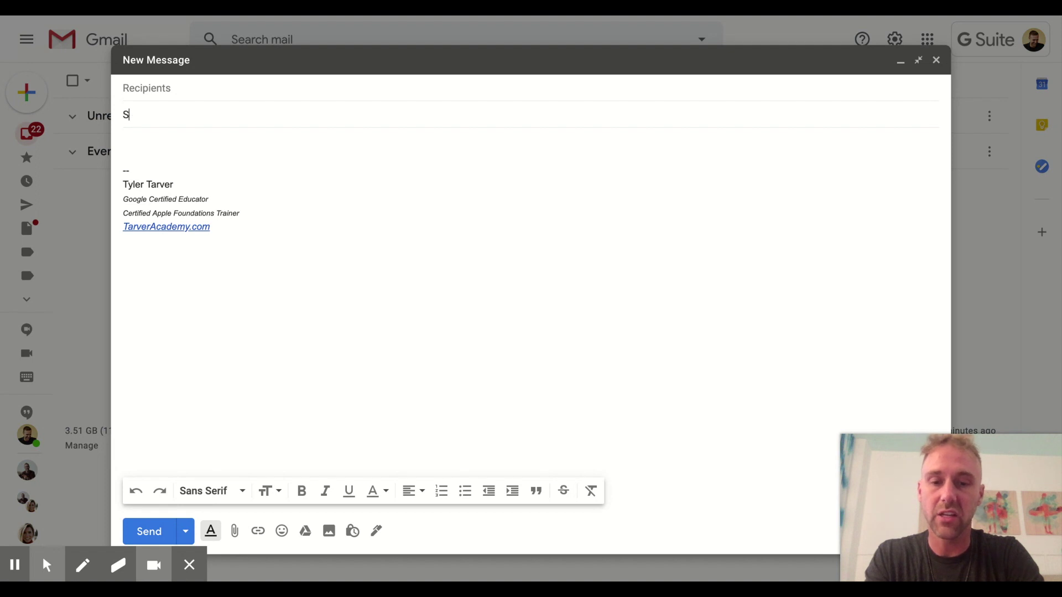
type("tudent Disc")
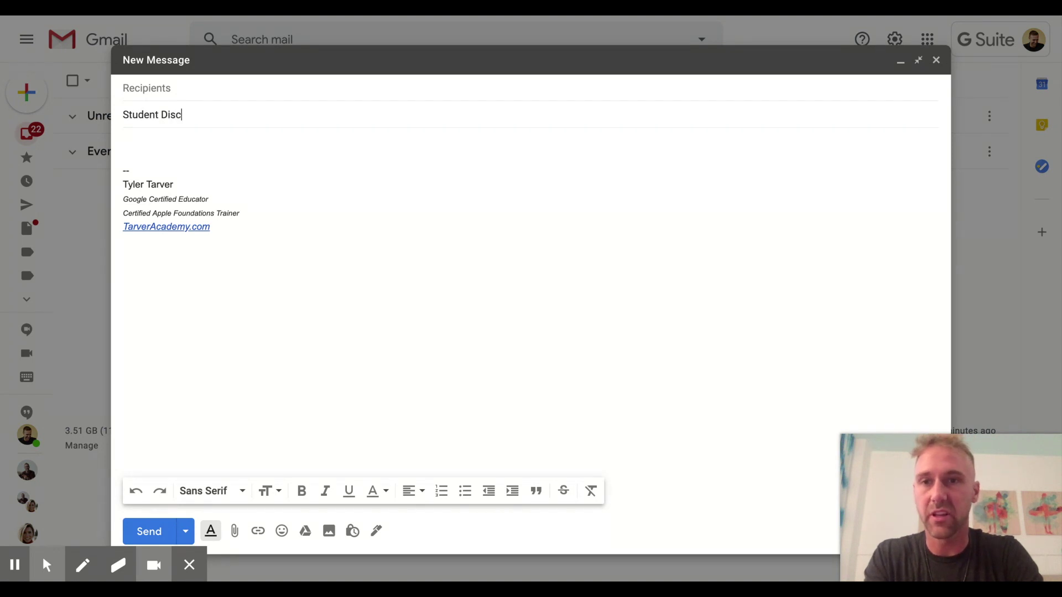
type("iplin")
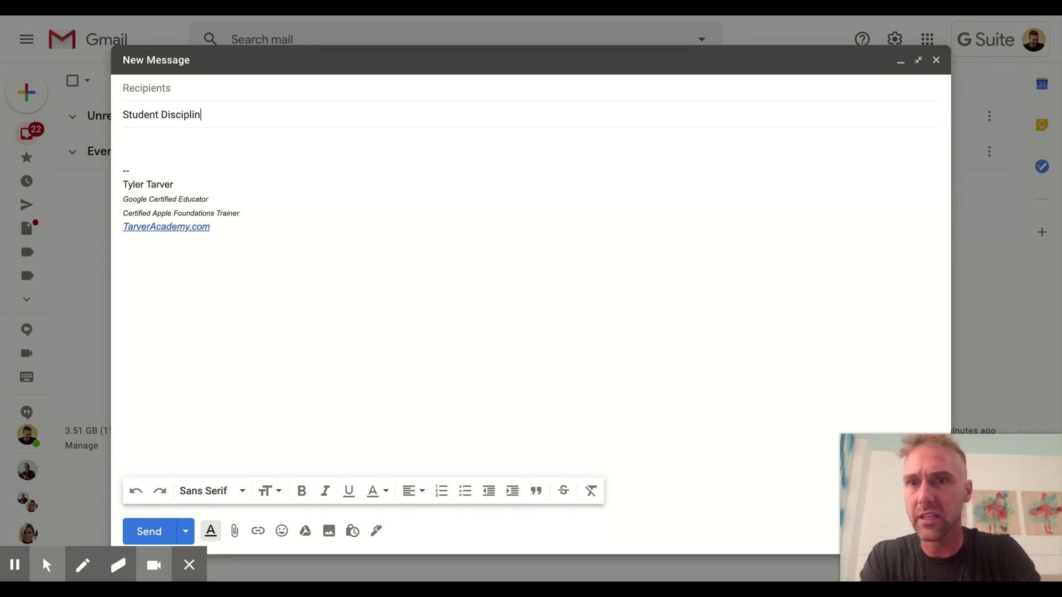
type("e Issue")
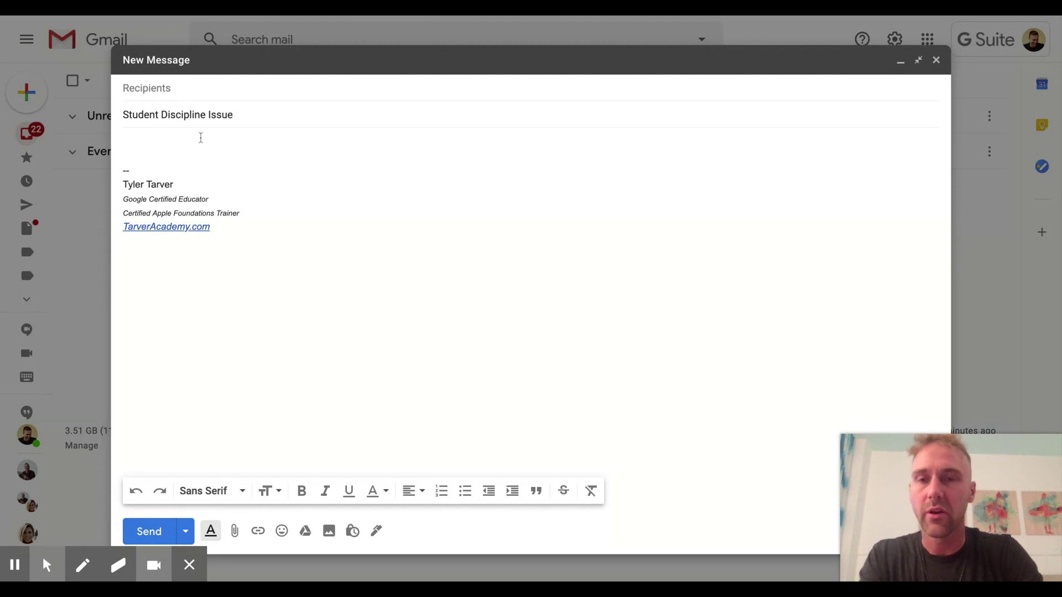
left_click(187, 145)
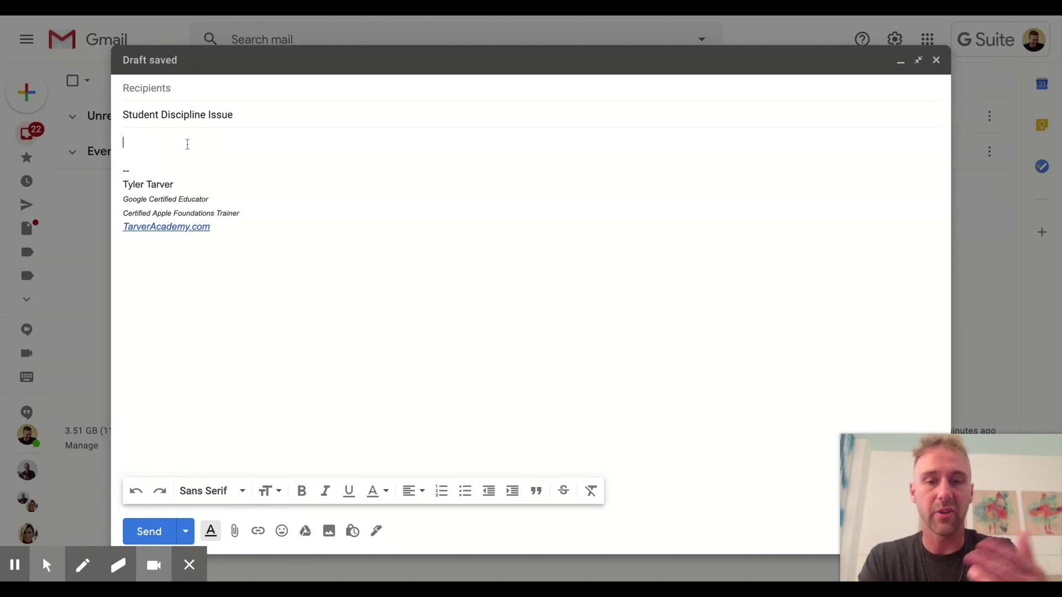
Paste the parent discipline letter, with blanks for student, date and behavior, into the body
key("ctrl+v")
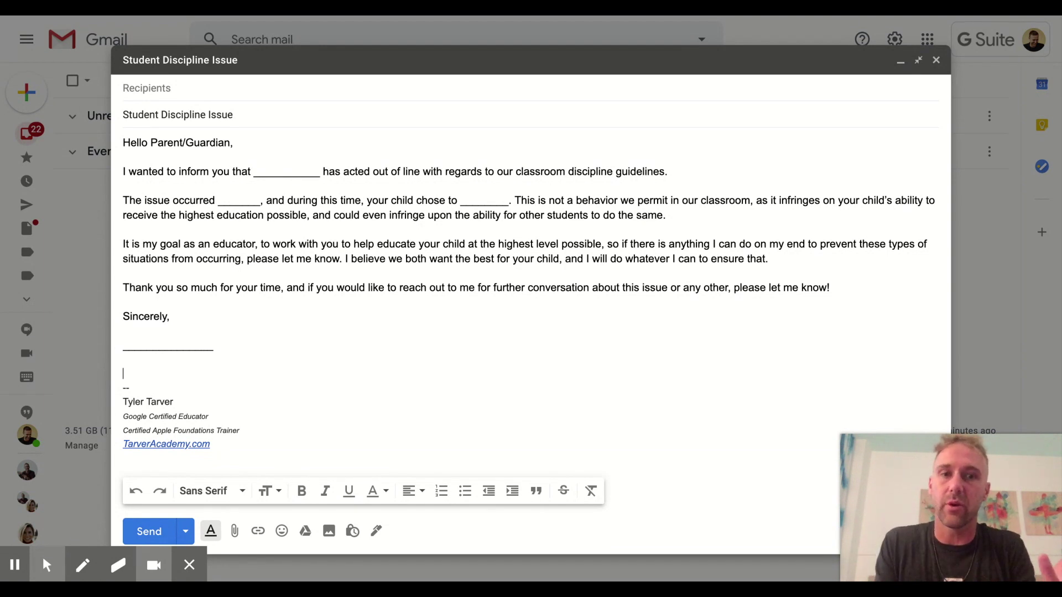
Save the letter as a new template named 'Student Discipline Issue' and close the draft
left_click(646, 71)
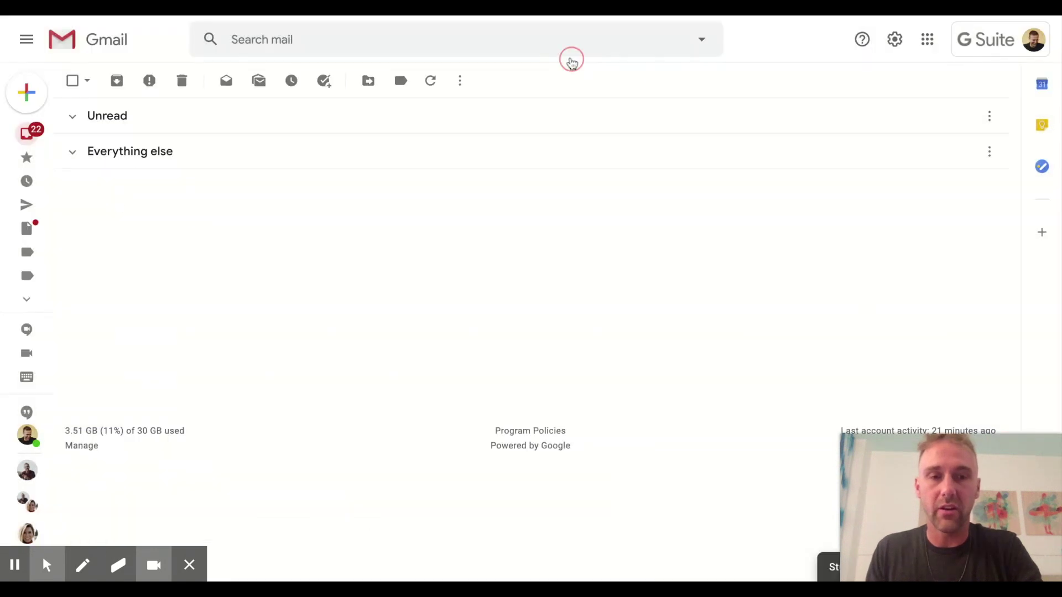
left_click(826, 568)
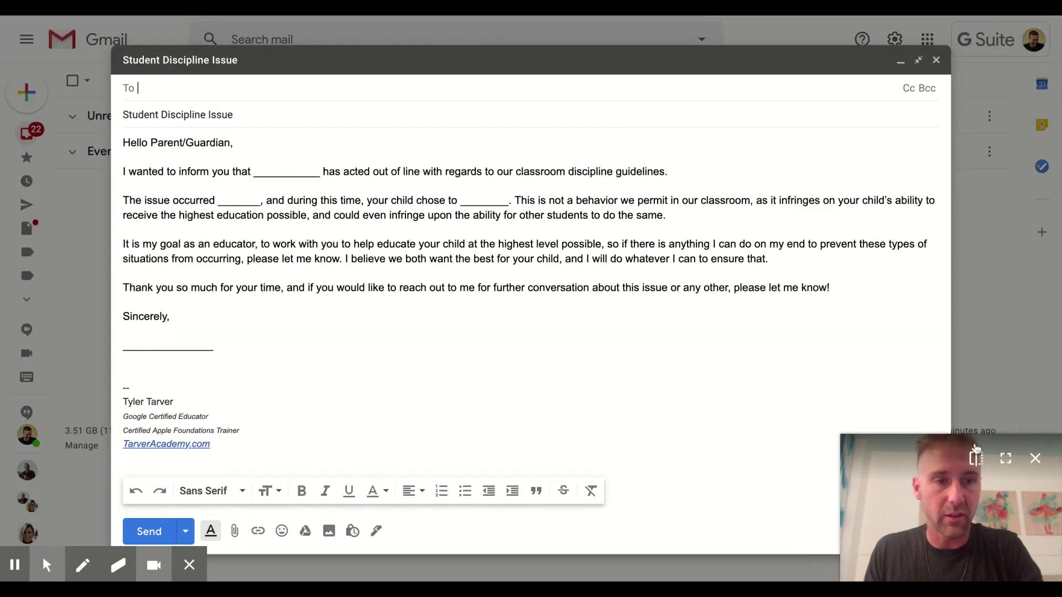
left_click(1034, 460)
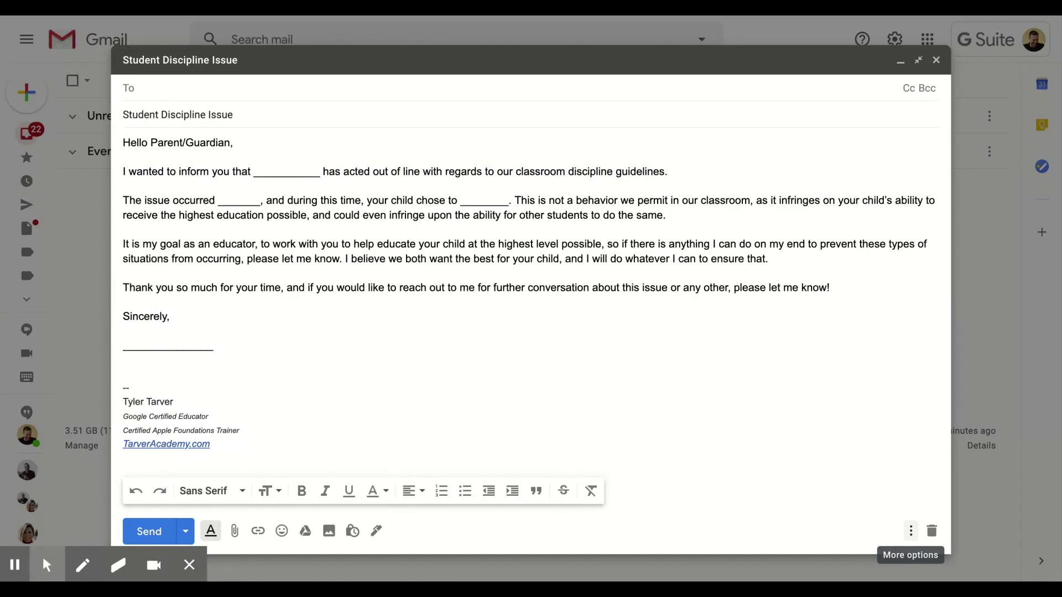
left_click(910, 531)
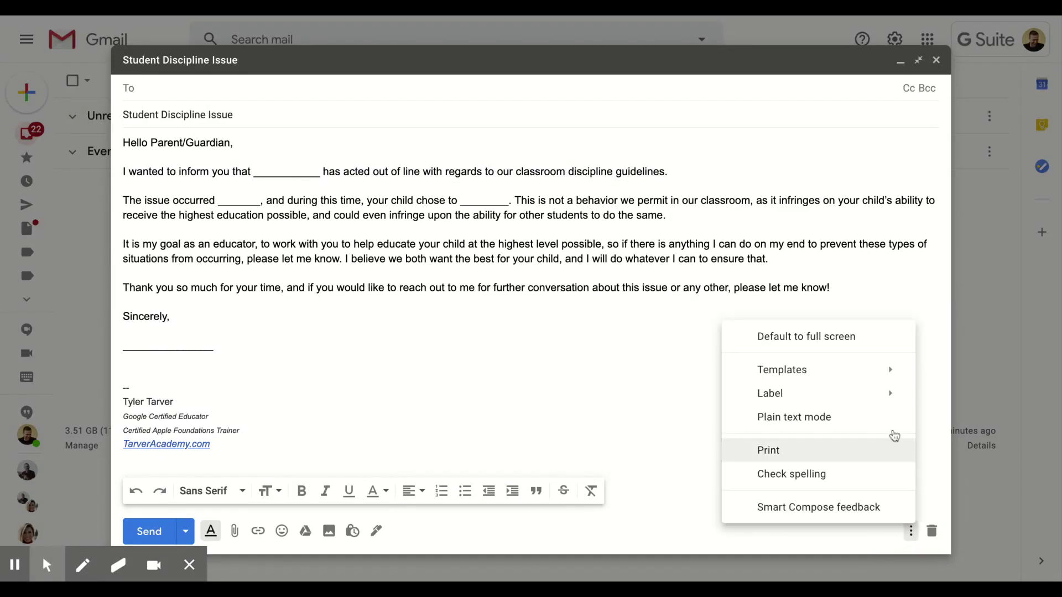
mouse_move(802, 373)
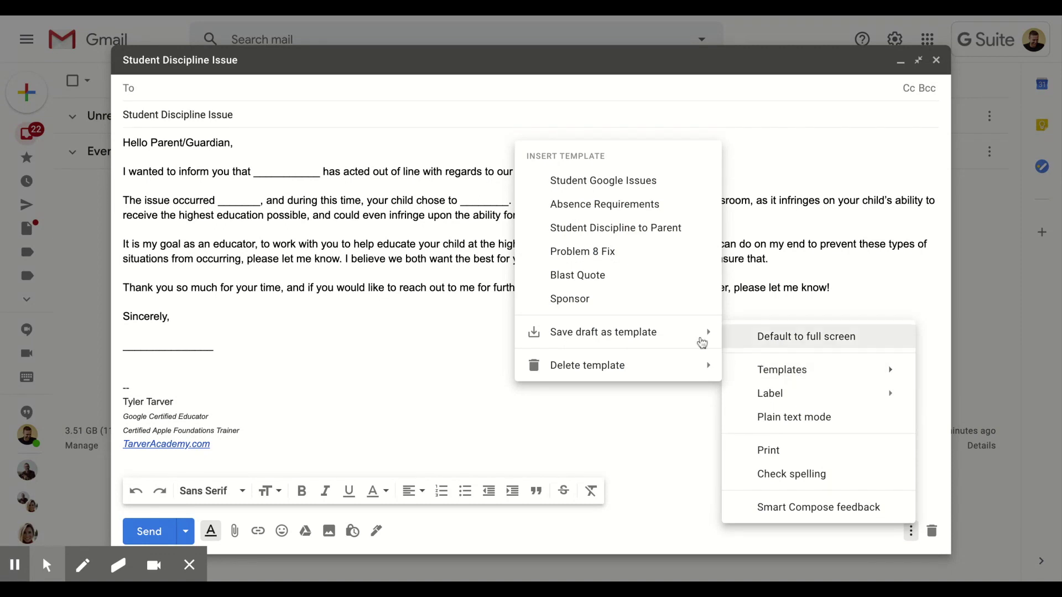
mouse_move(656, 332)
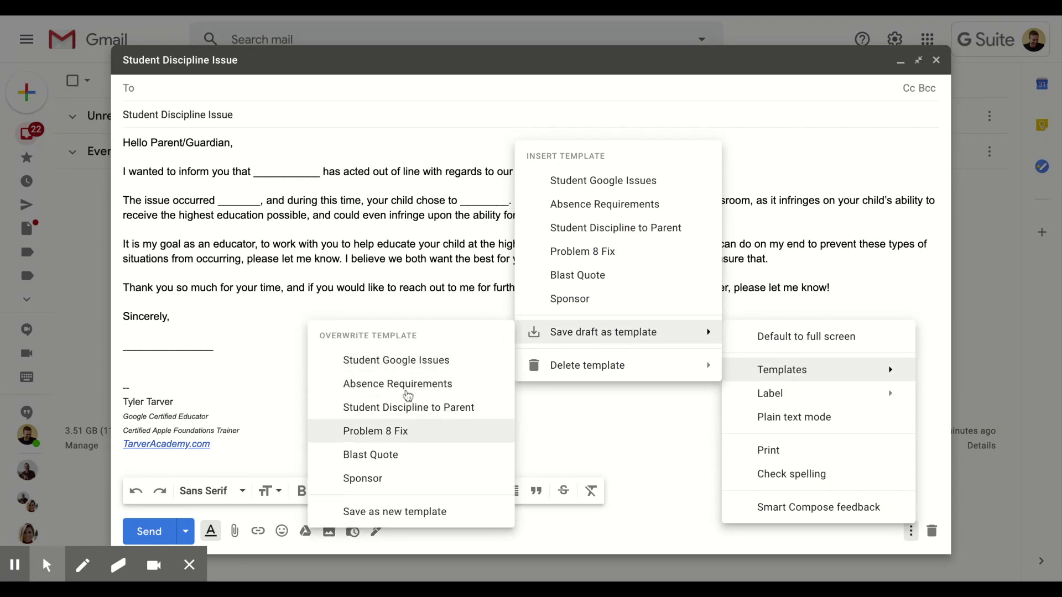
left_click(404, 512)
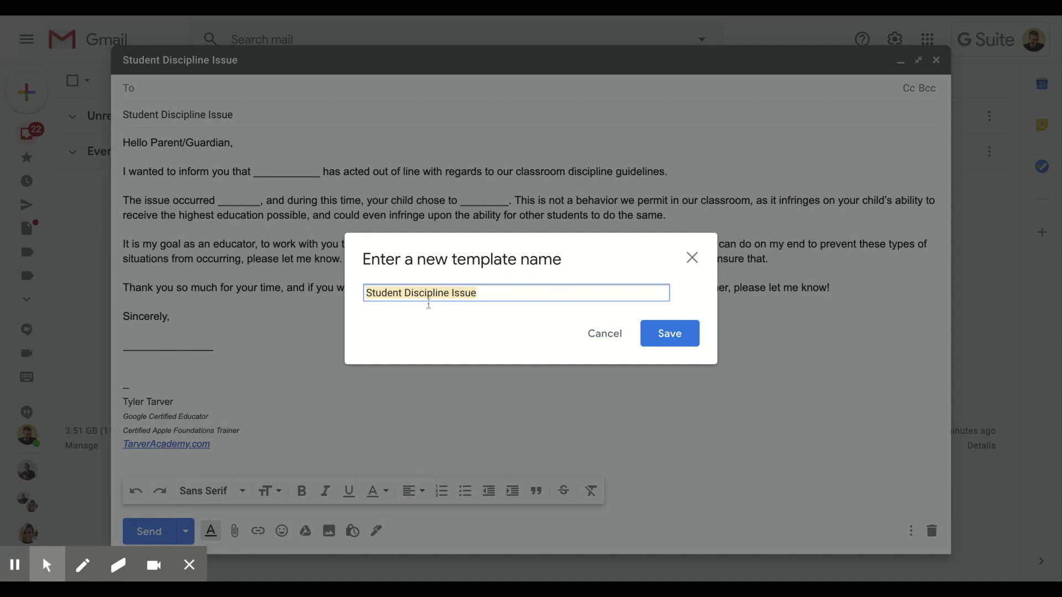
left_click(670, 333)
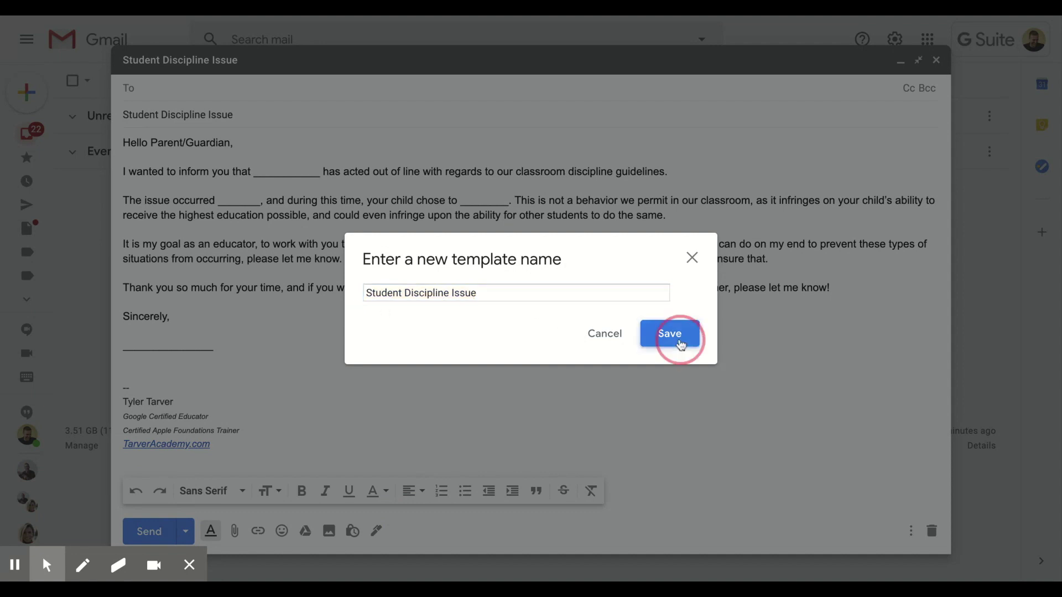
left_click(936, 60)
Start a new message and insert the Student Discipline Issue template
left_click(16, 105)
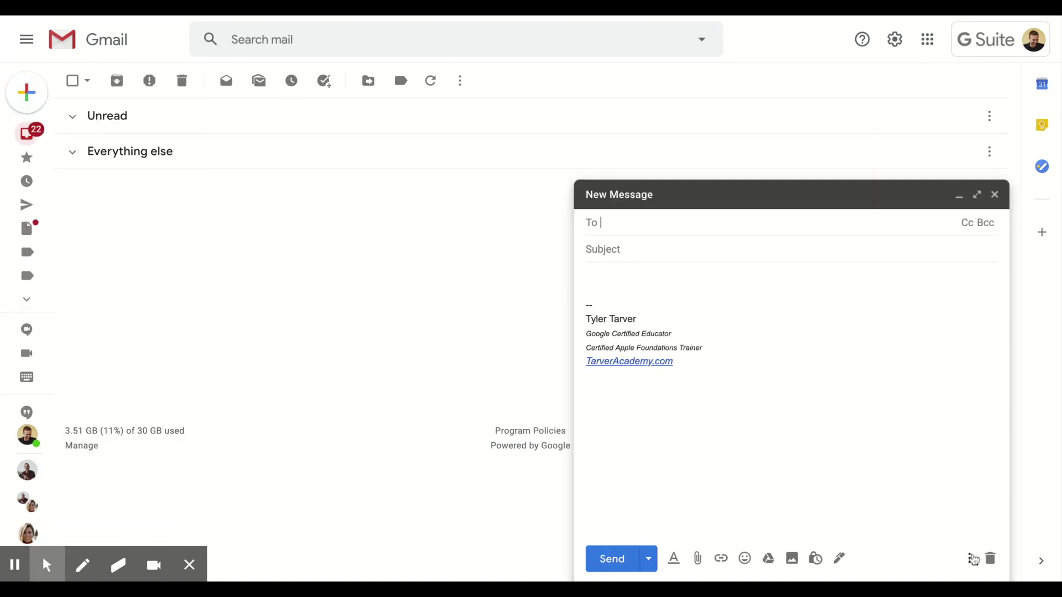
left_click(968, 558)
mouse_move(941, 398)
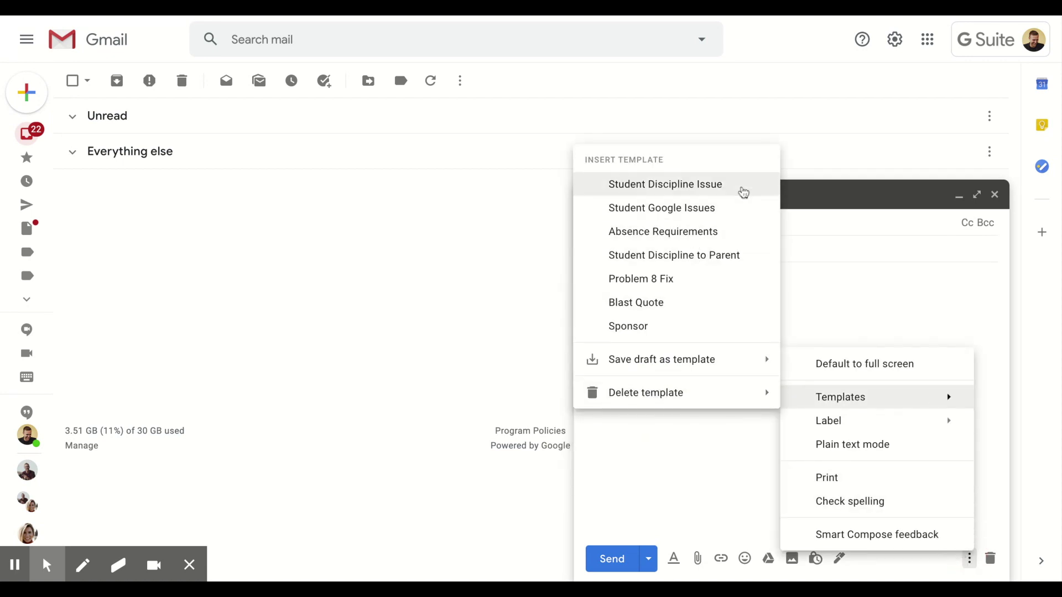
left_click(743, 192)
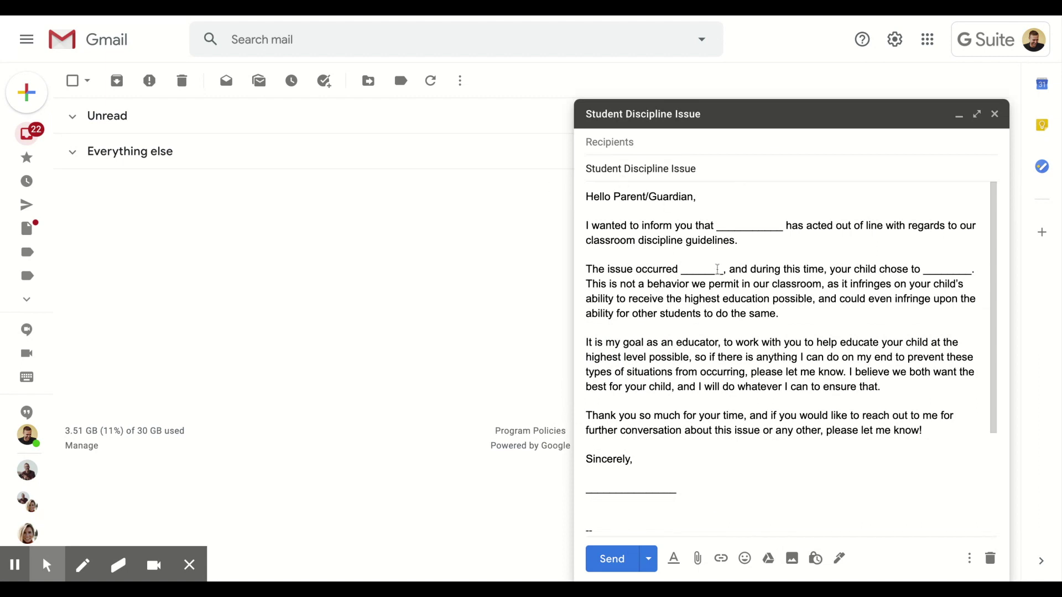
Address the message to the parent by accepting the suggested contact
left_click(643, 141)
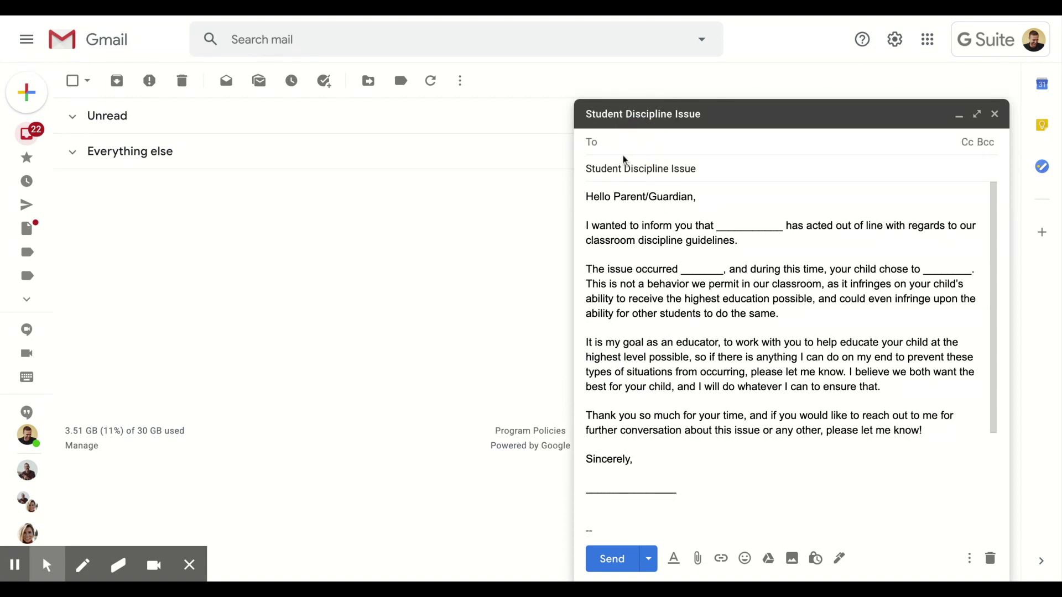
type("leann")
key("Return")
left_click(651, 294)
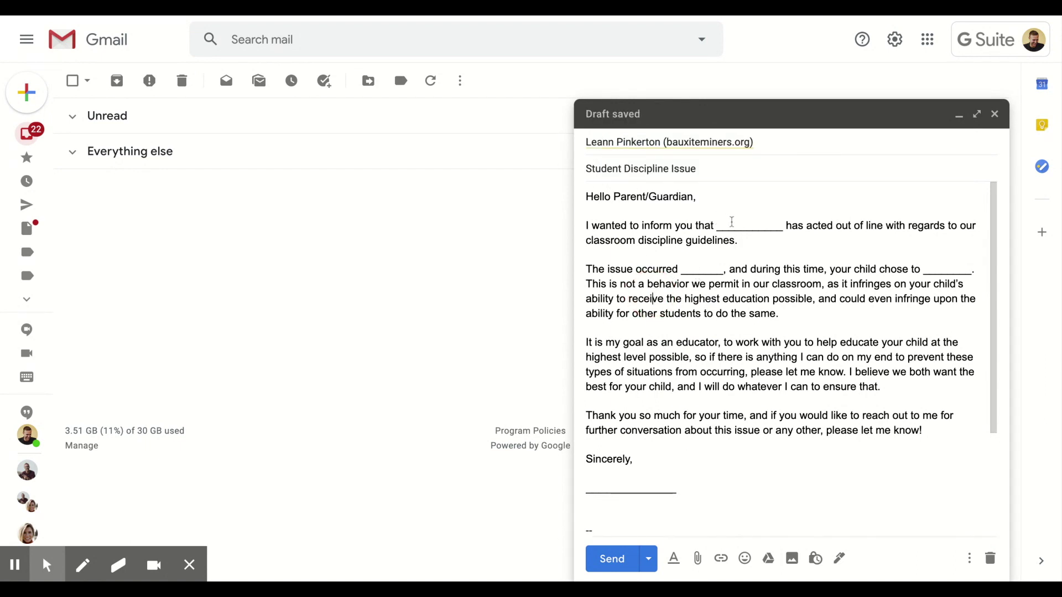
Fill the blanks with the student's name, Monday, 'throw a pencil' and the teacher's name, then send
double_click(735, 224)
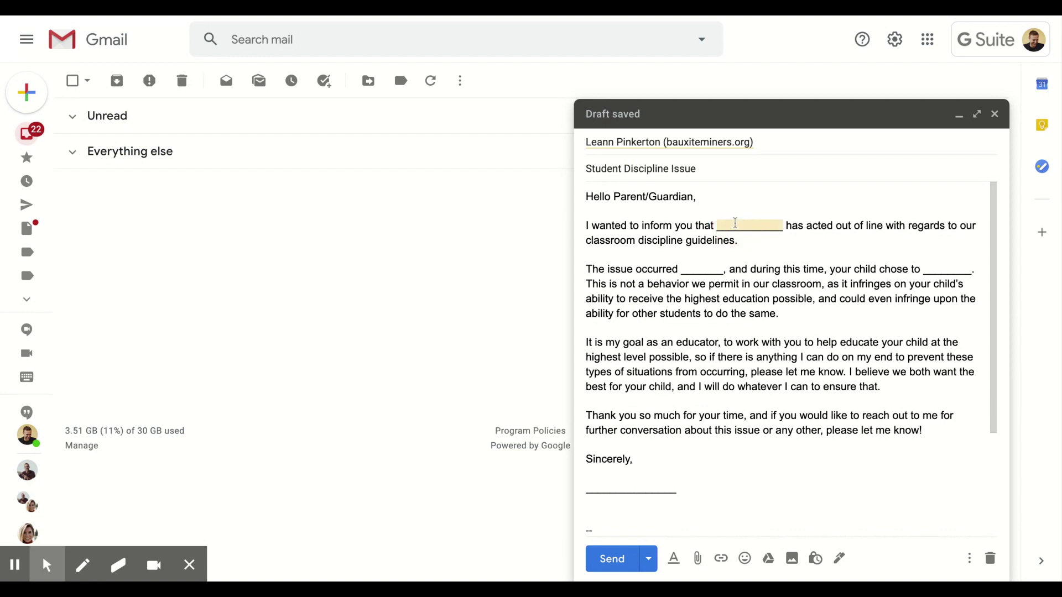
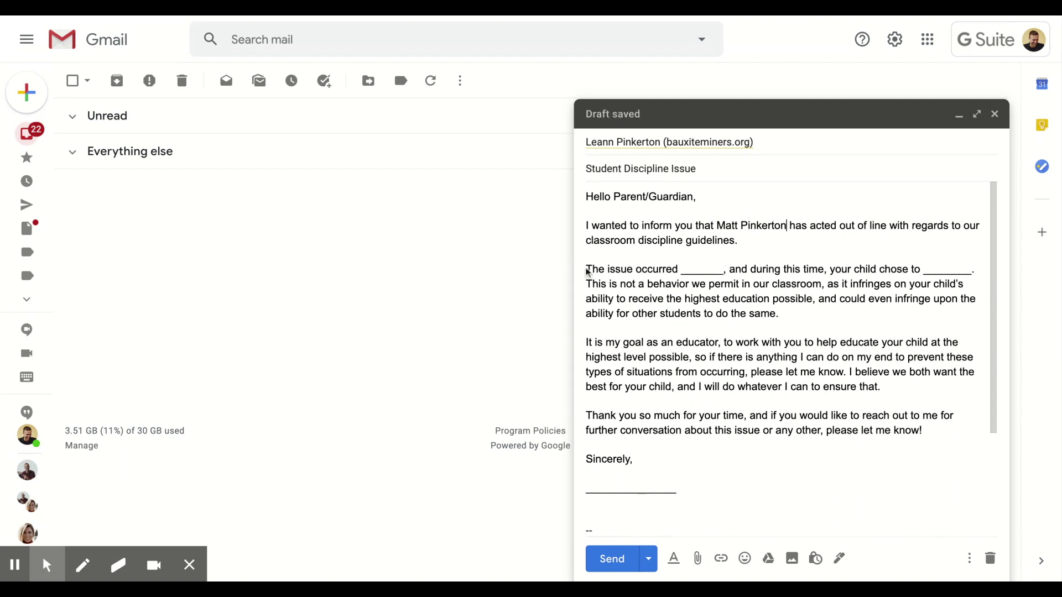
double_click(699, 269)
type("Monday")
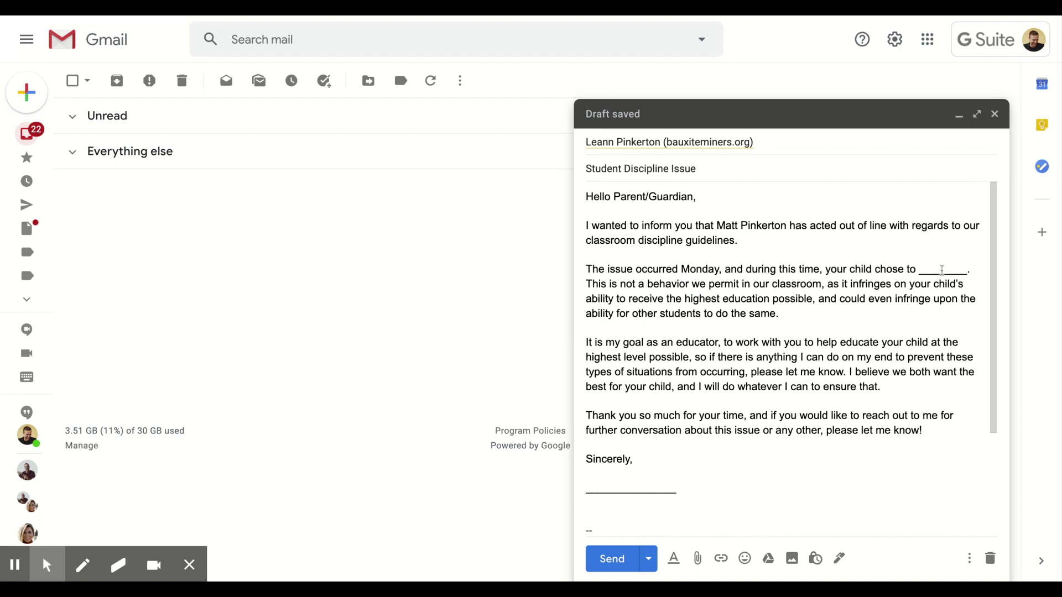
double_click(942, 269)
type("throw a pen")
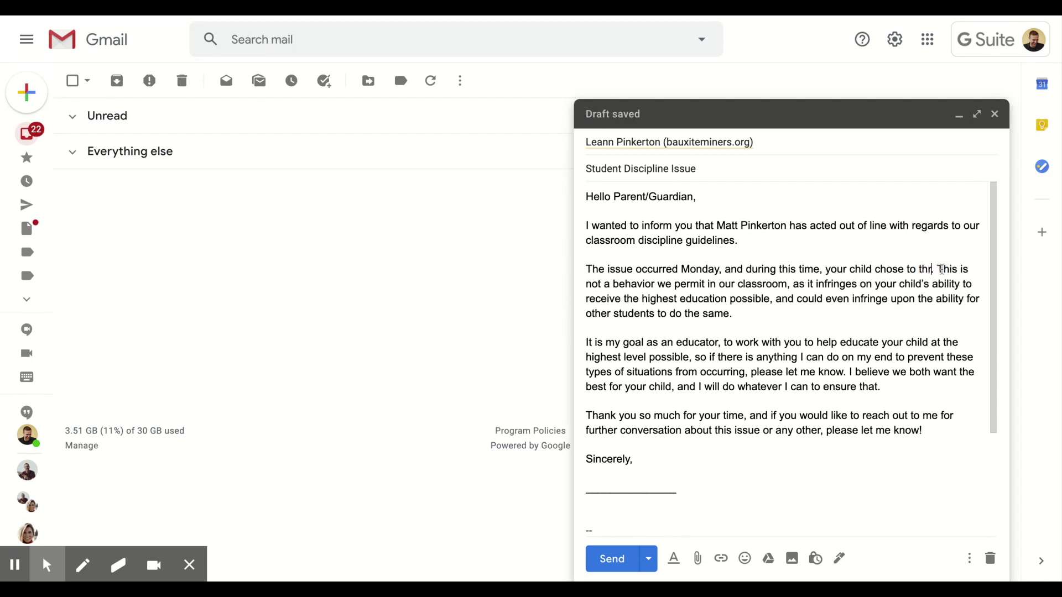
type("cil.")
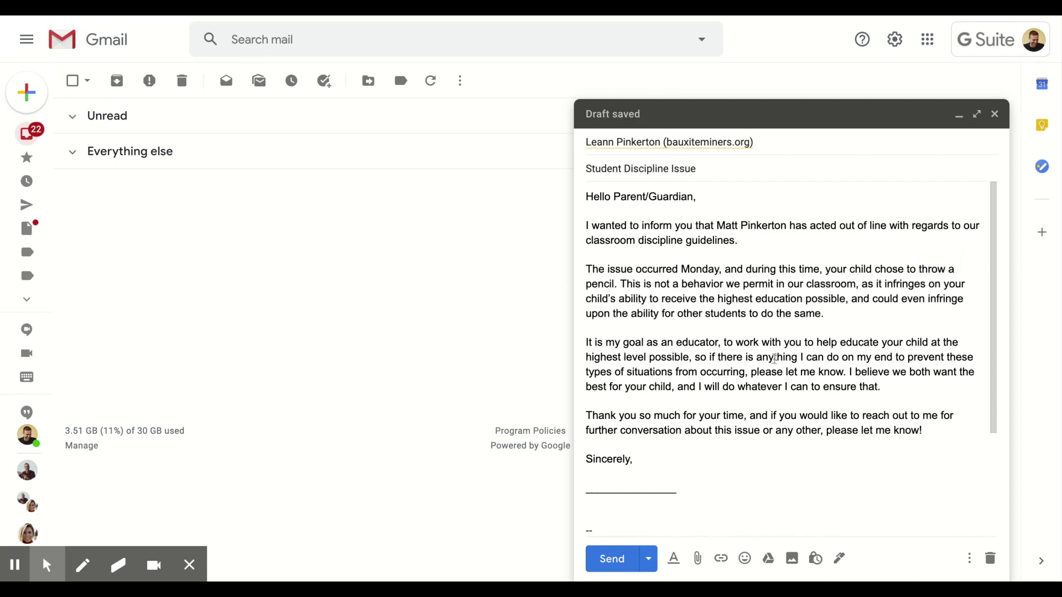
double_click(597, 488)
type("Tyler Tarver")
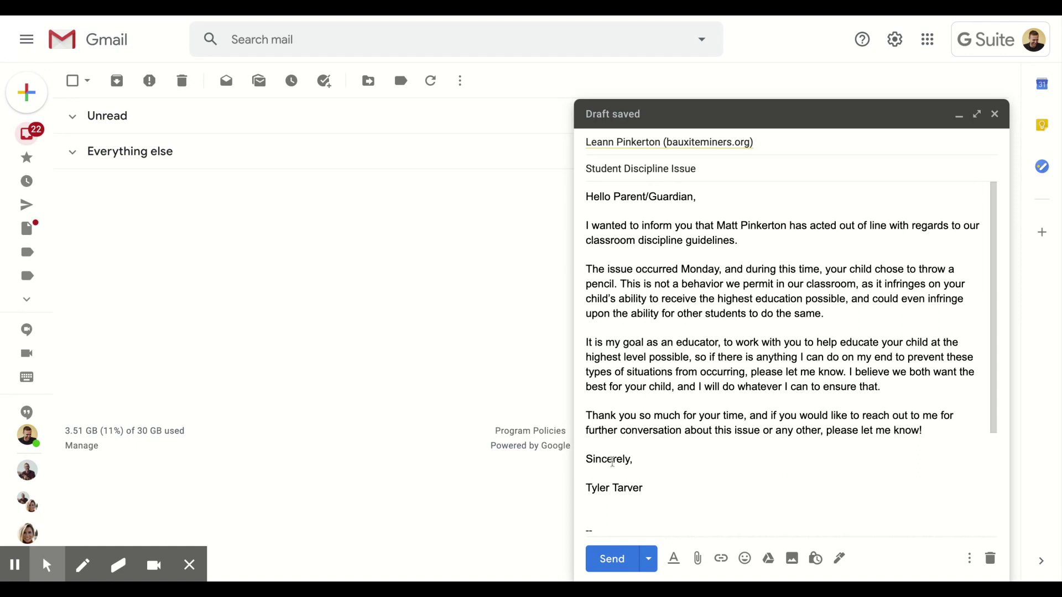
left_click(619, 567)
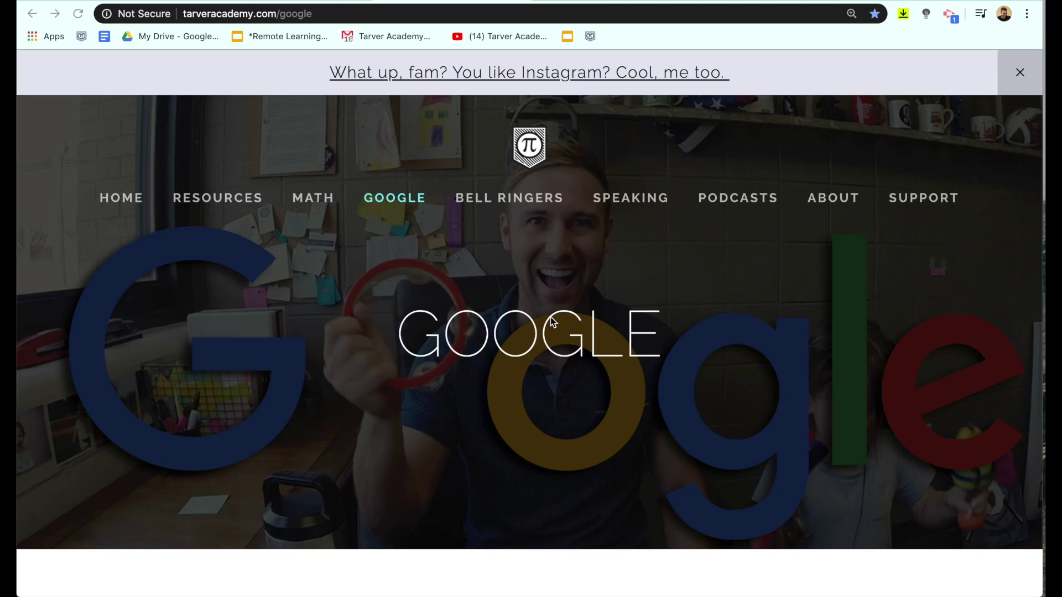
Browse the tarveracademy.com/google tutorials page, then follow the tap.bio free-resources link
scroll(549, 317, "down", 5)
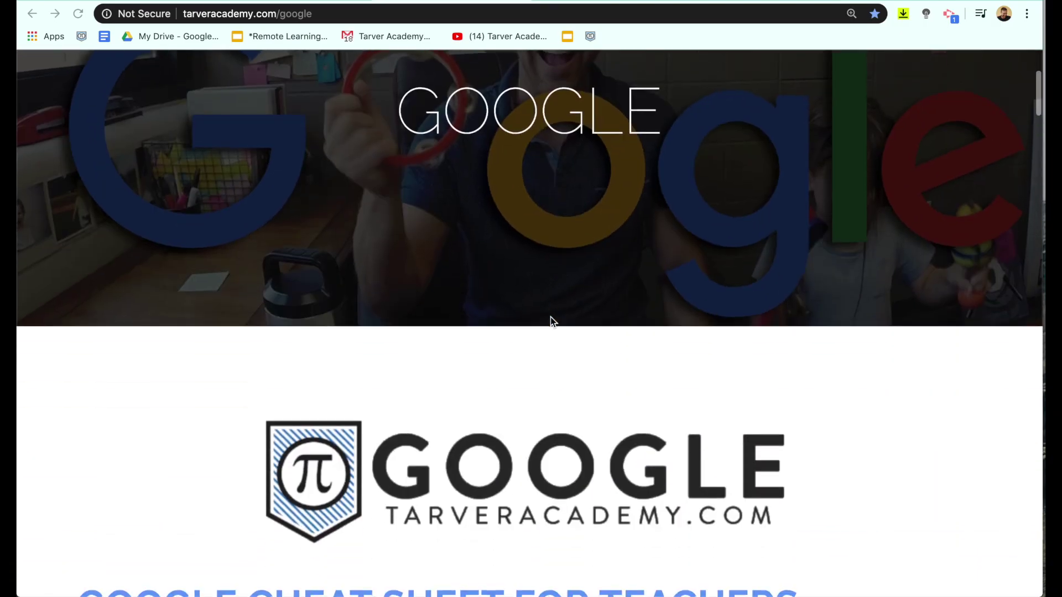
scroll(550, 317, "down", 7)
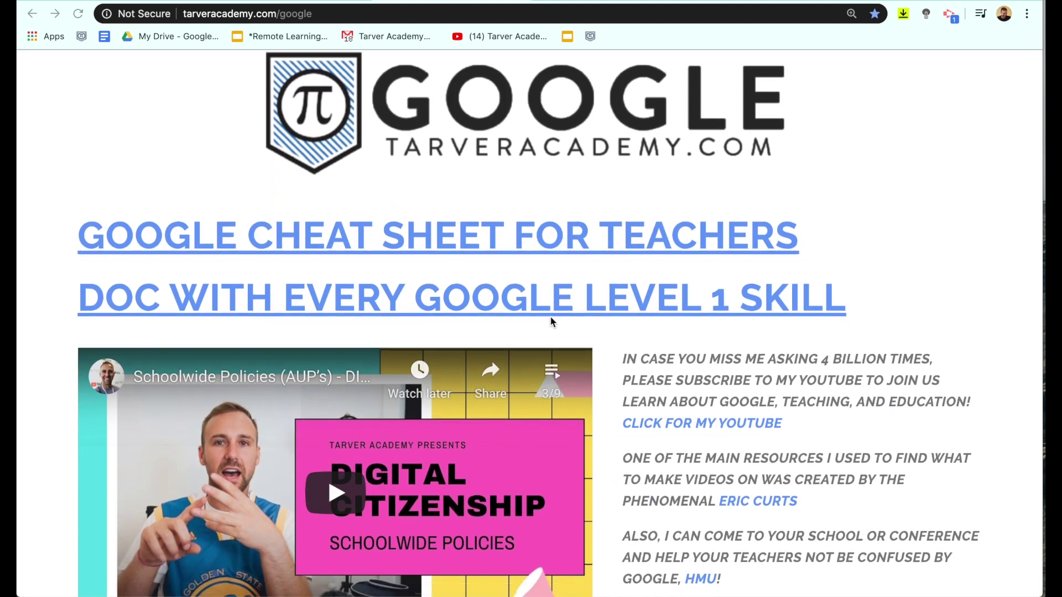
scroll(550, 318, "down", 10)
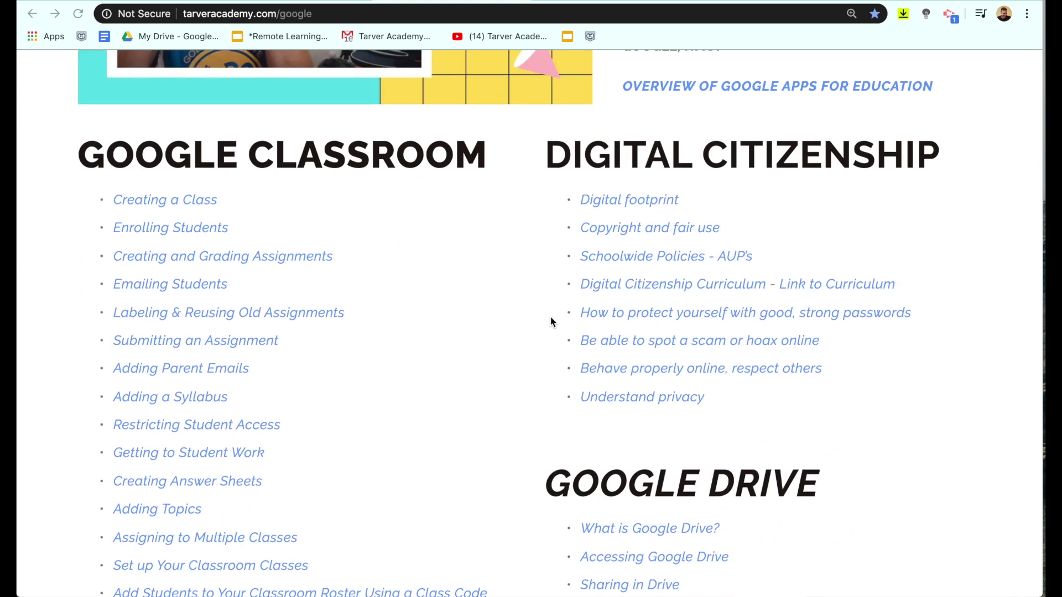
scroll(551, 321, "down", 13)
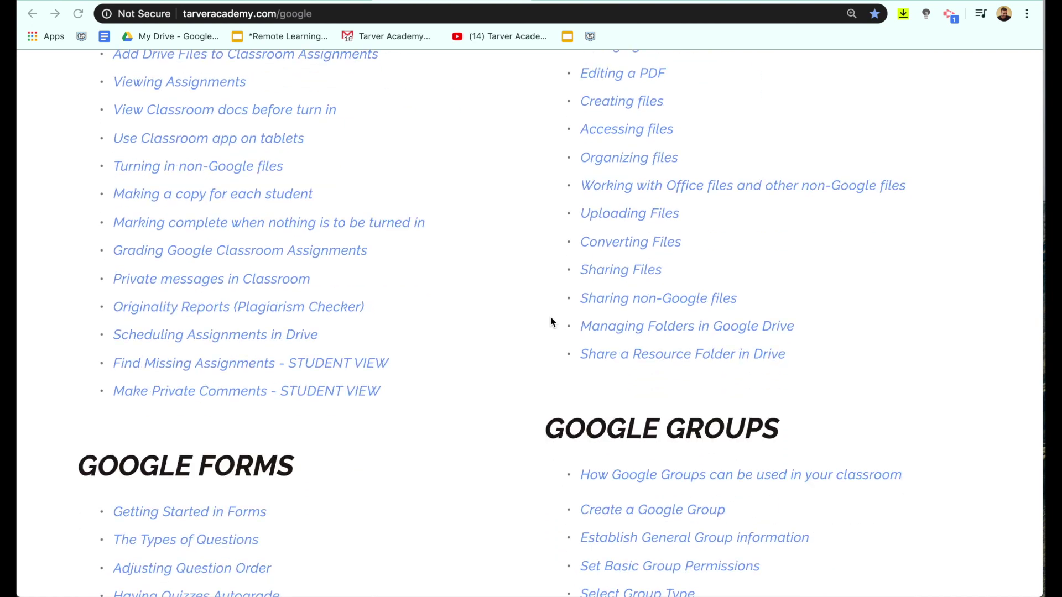
scroll(551, 321, "down", 8)
scroll(551, 321, "up", 2)
scroll(550, 321, "down", 3)
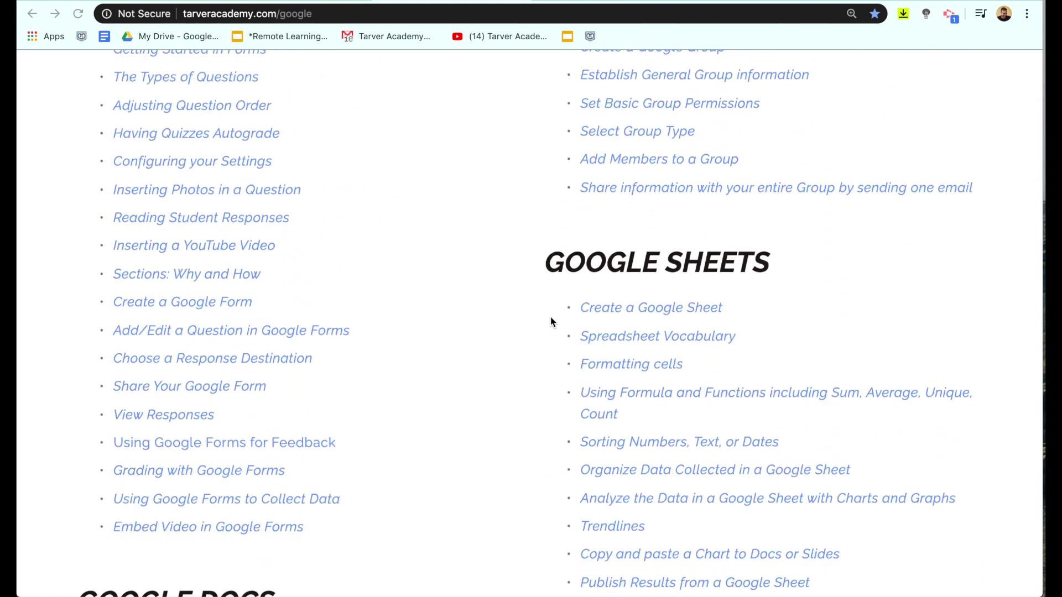
scroll(550, 322, "down", 13)
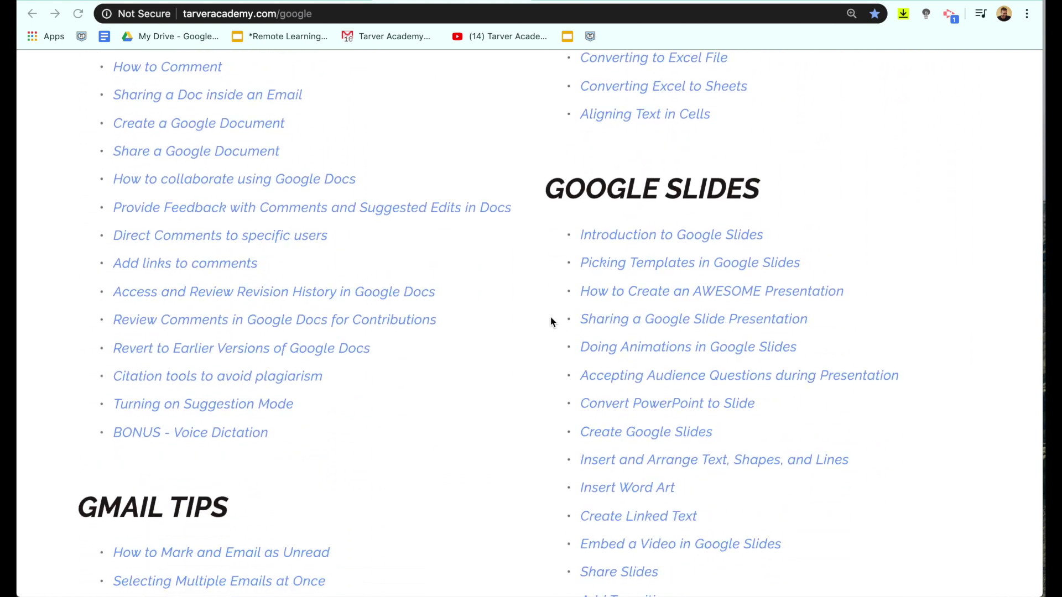
scroll(551, 321, "down", 5)
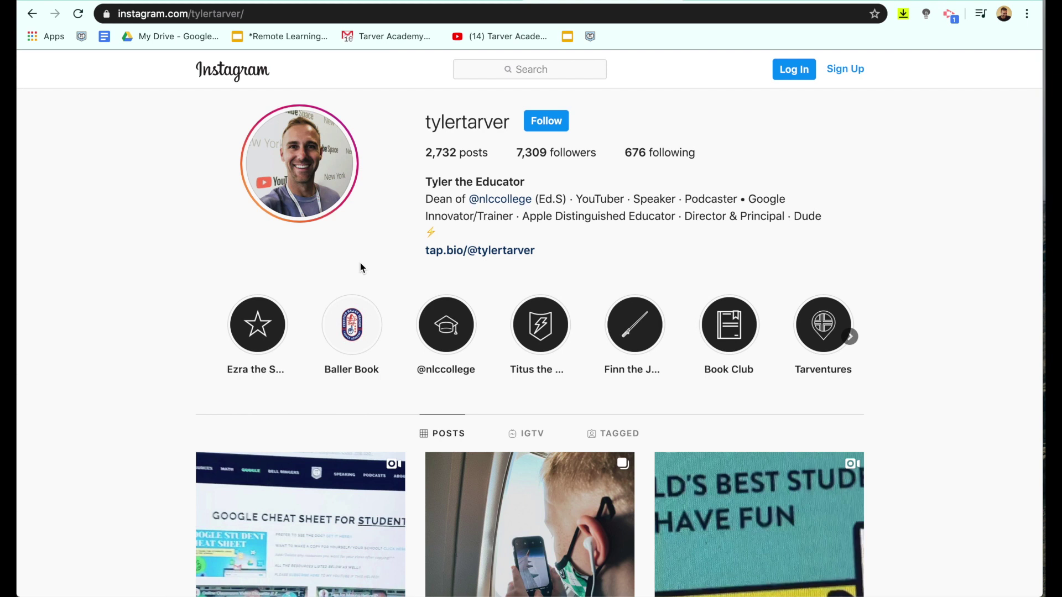
scroll(360, 268, "down", 1)
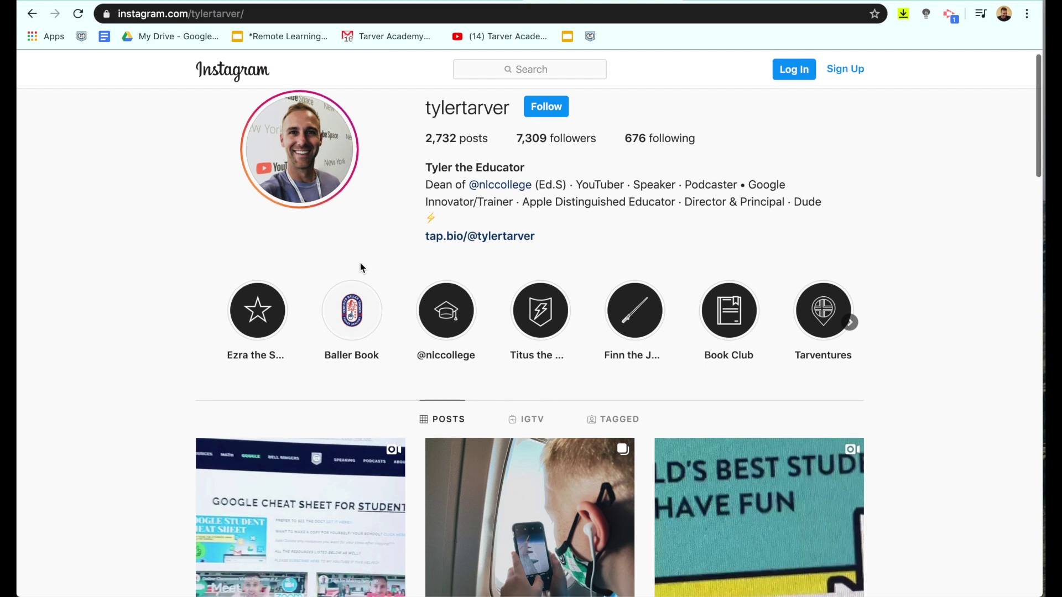
scroll(360, 267, "up", 1)
scroll(360, 267, "down", 2)
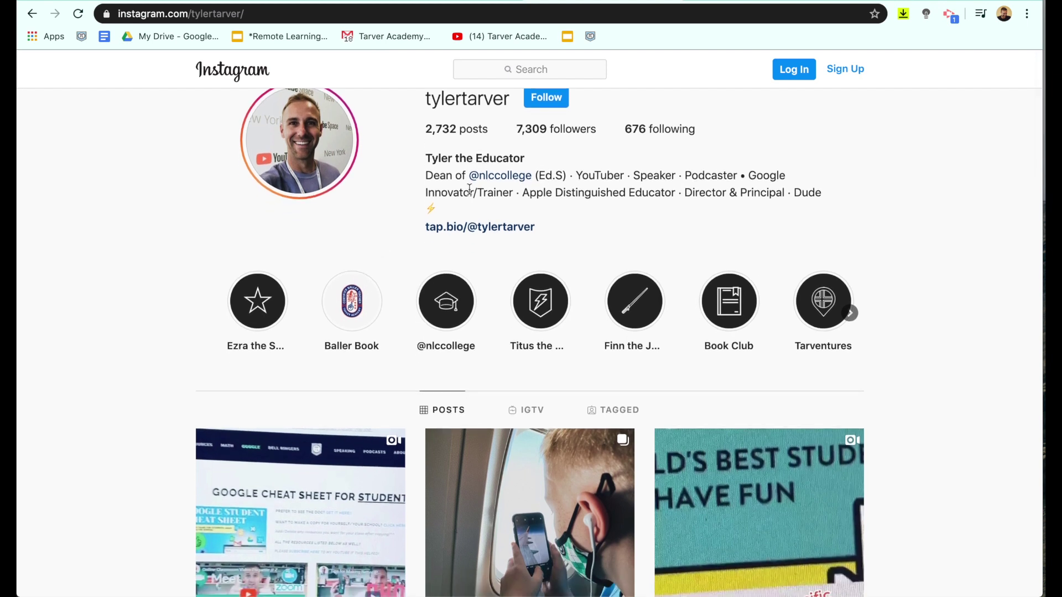
scroll(469, 189, "up", 5)
scroll(469, 190, "down", 5)
left_click(486, 233)
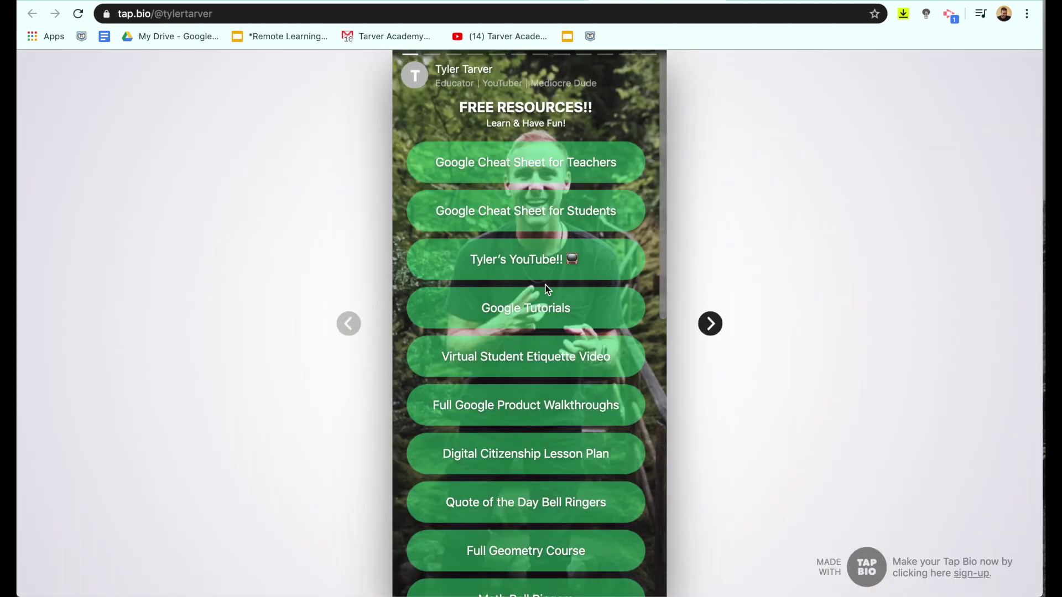
Scroll through the FREE RESOURCES!! link list and return to the top
scroll(545, 284, "down", 3)
scroll(545, 284, "down", 6)
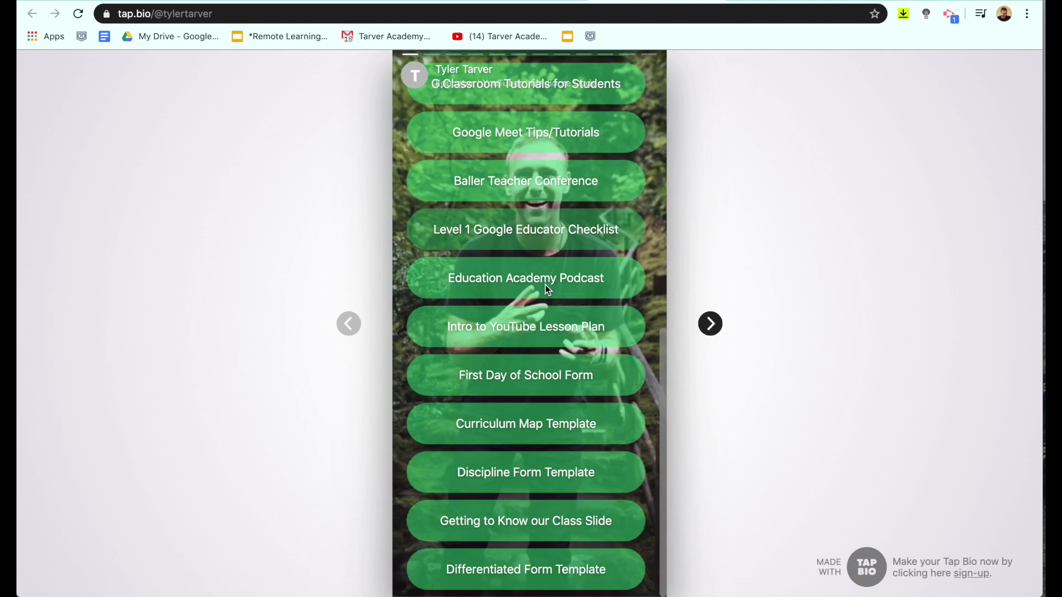
scroll(545, 284, "up", 10)
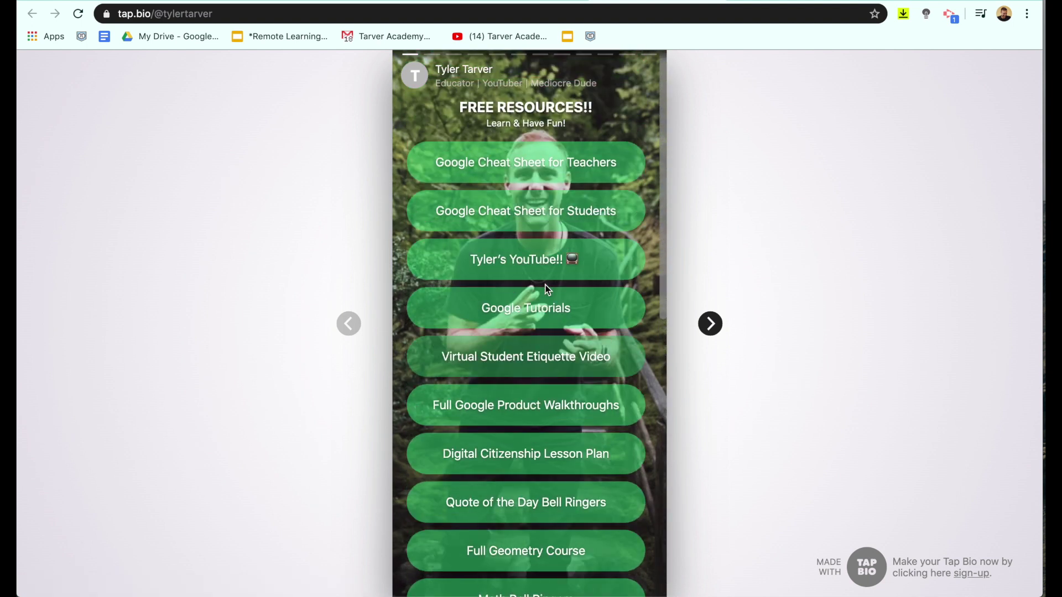
scroll(546, 284, "down", 2)
scroll(545, 285, "up", 1)
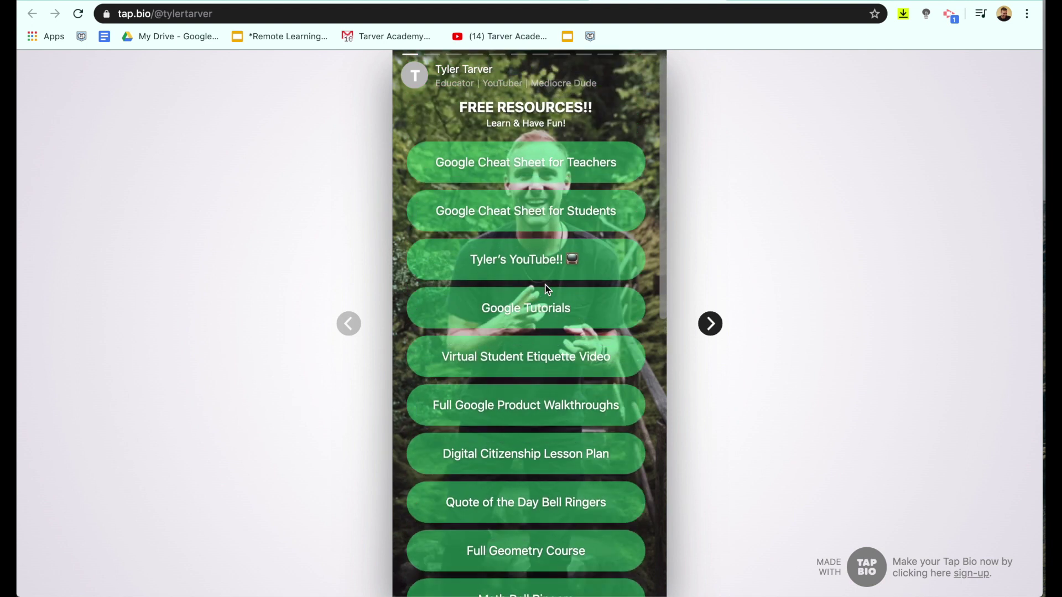